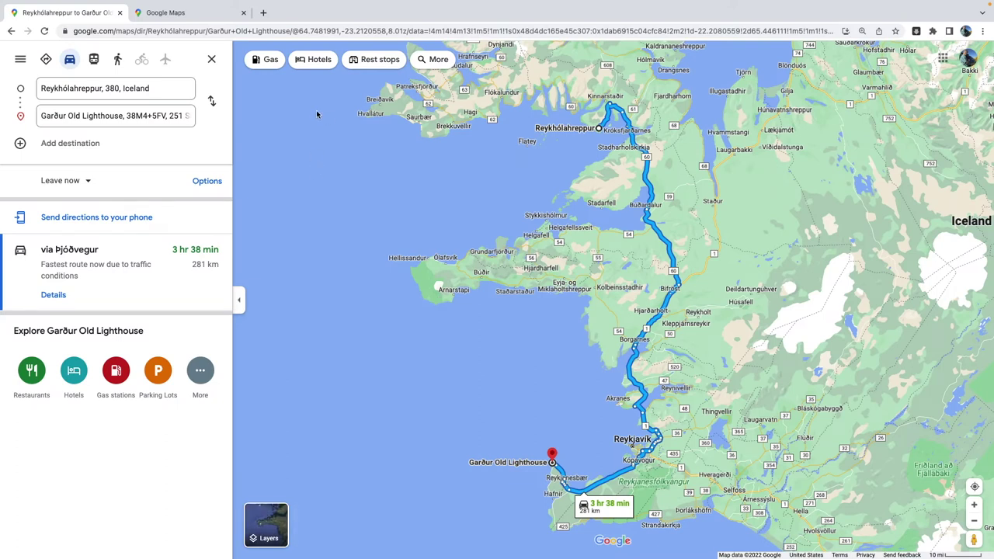
Step: Screenshot the Google Maps area showing the route, then close the directions panel
{"action": "key", "text": "super+shift+4"}
{"action": "left_click_drag", "start_coordinate": [312, 76], "coordinate": [936, 530]}
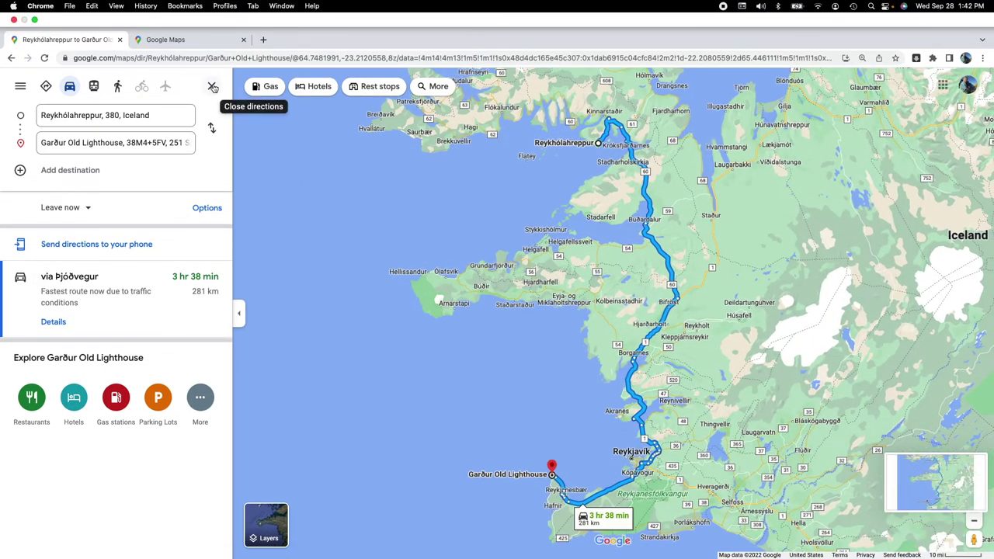
{"action": "left_click", "coordinate": [212, 86]}
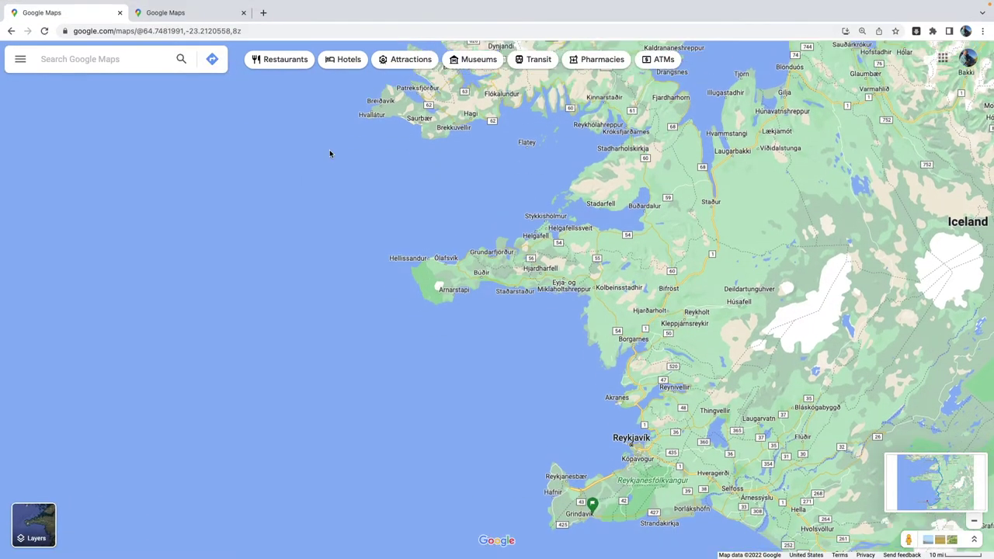
Step: Screenshot the same western Iceland map area without the route, then bring up all open windows
{"action": "key", "text": "super+shift+4"}
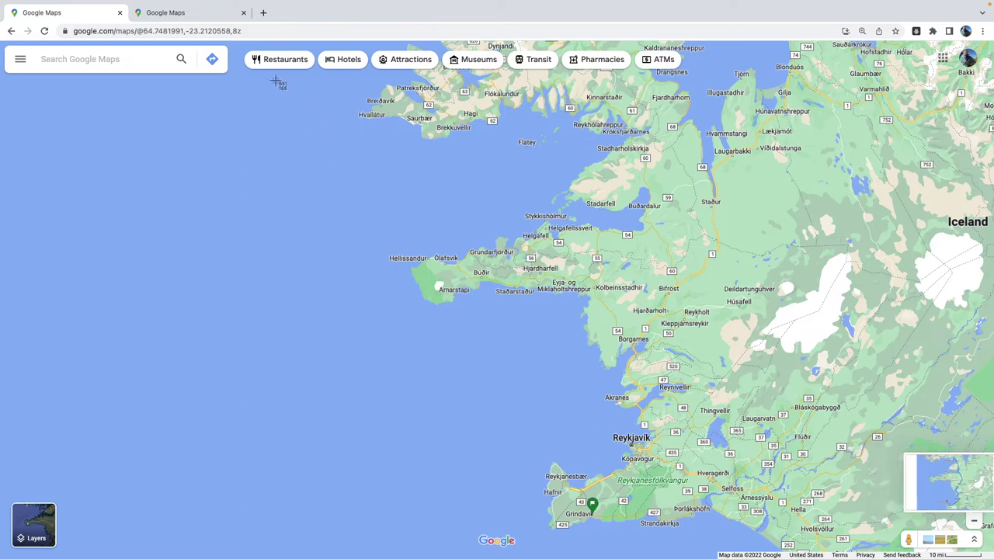
{"action": "left_click_drag", "start_coordinate": [273, 82], "coordinate": [893, 536]}
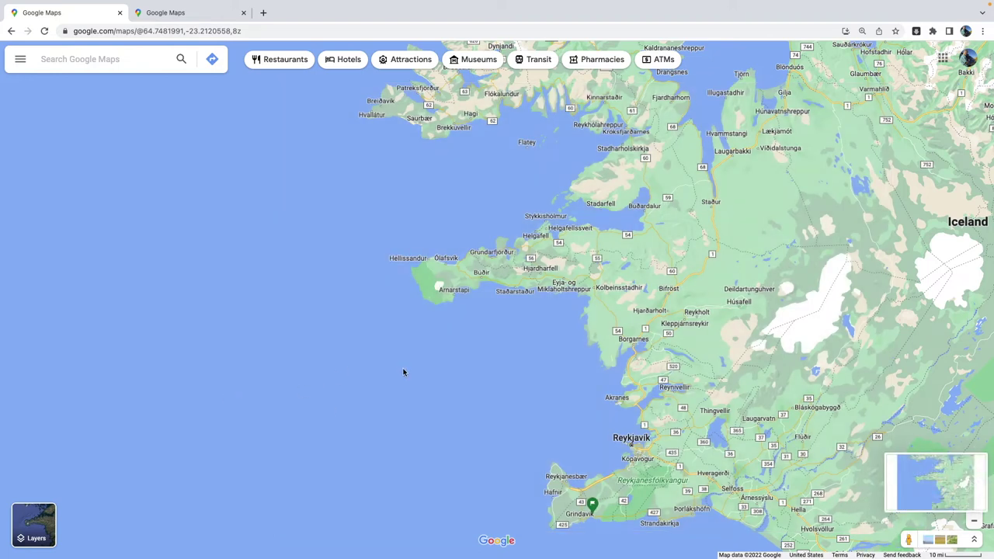
{"action": "key", "text": "ctrl+Up"}
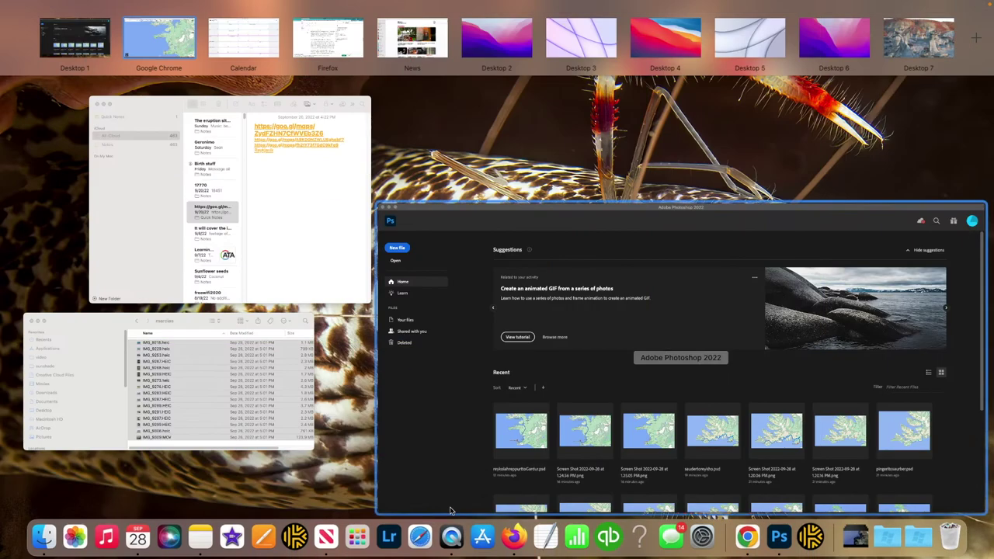
Step: Open both Desktop map screenshots, 1.42.15 PM.png and 1.42.05 PM.png, in Photoshop
{"action": "left_click", "coordinate": [779, 541]}
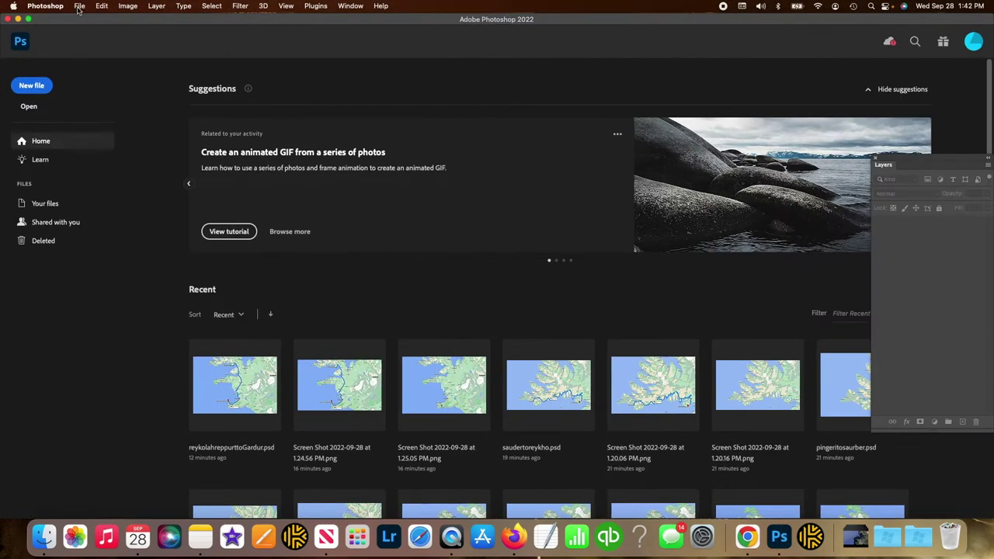
{"action": "left_click", "coordinate": [79, 6]}
{"action": "left_click", "coordinate": [84, 27]}
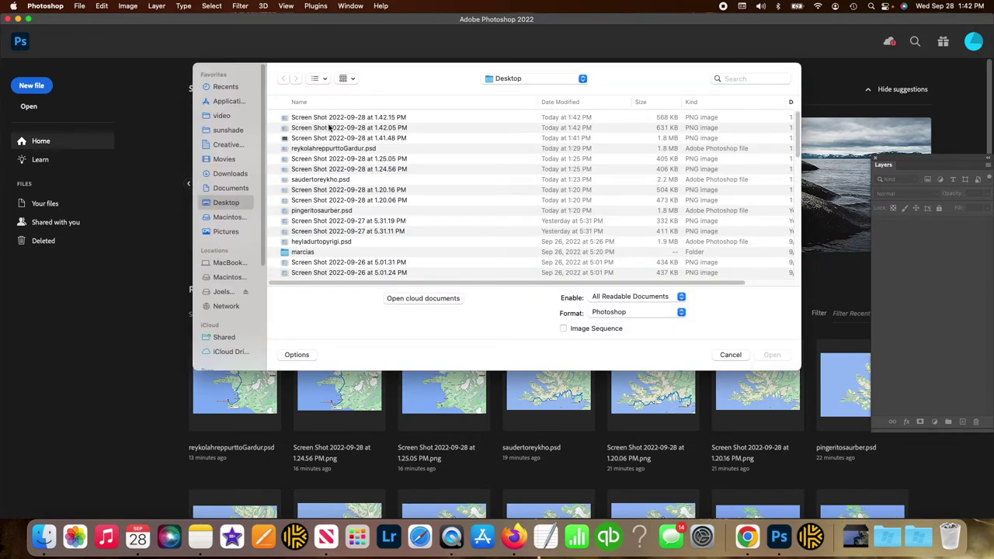
{"action": "left_click", "coordinate": [329, 119]}
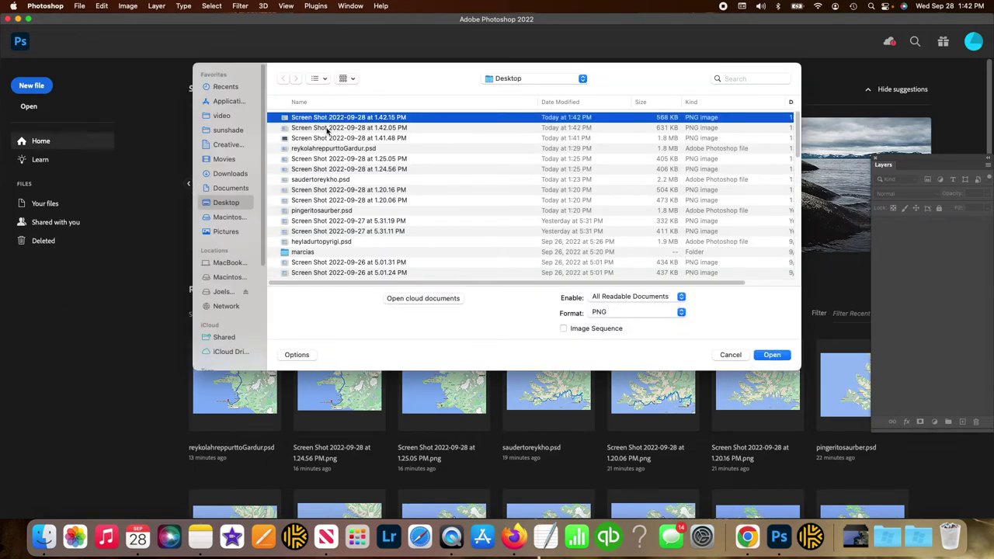
{"action": "left_click", "coordinate": [779, 356]}
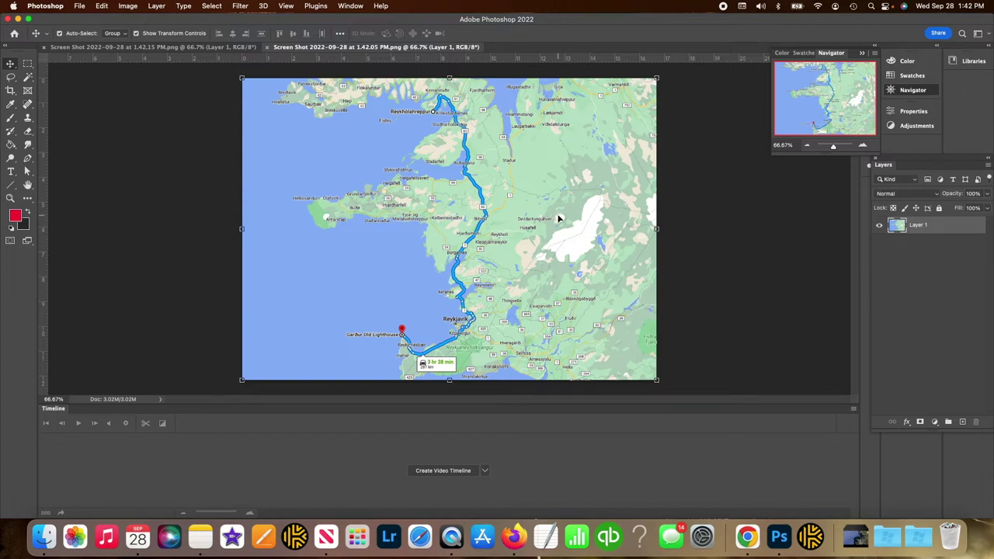
Step: Select all of the route map screenshot and copy it
{"action": "left_click", "coordinate": [127, 5]}
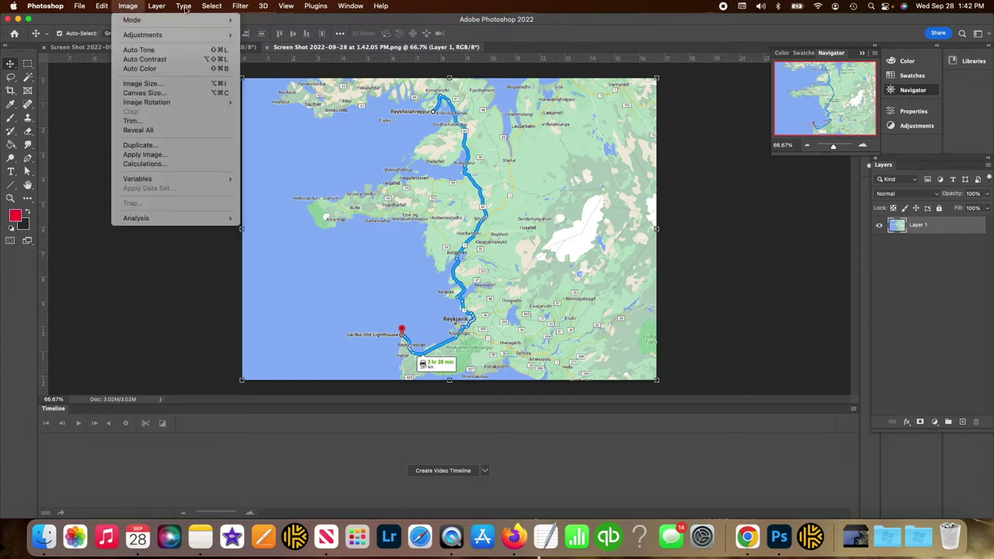
{"action": "left_click", "coordinate": [216, 21]}
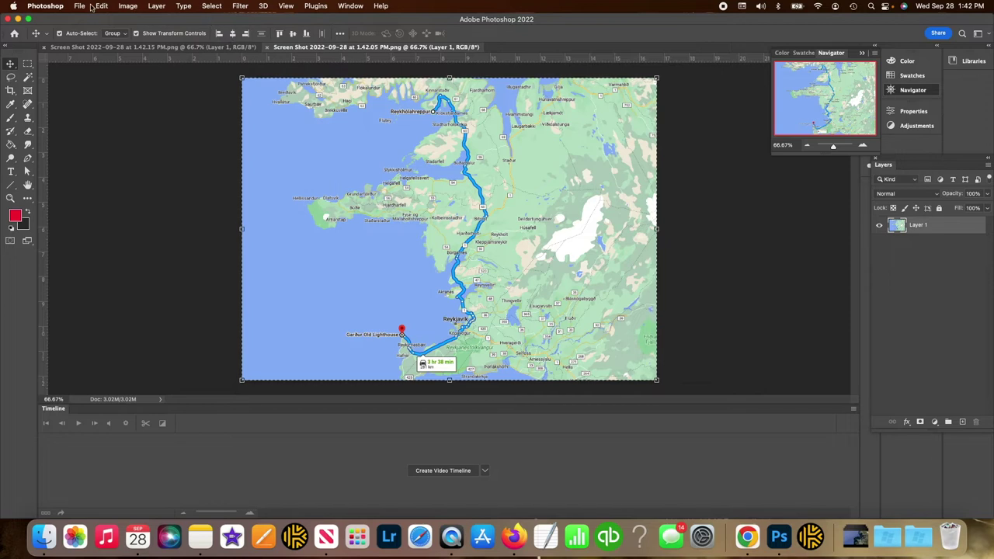
{"action": "left_click", "coordinate": [101, 6]}
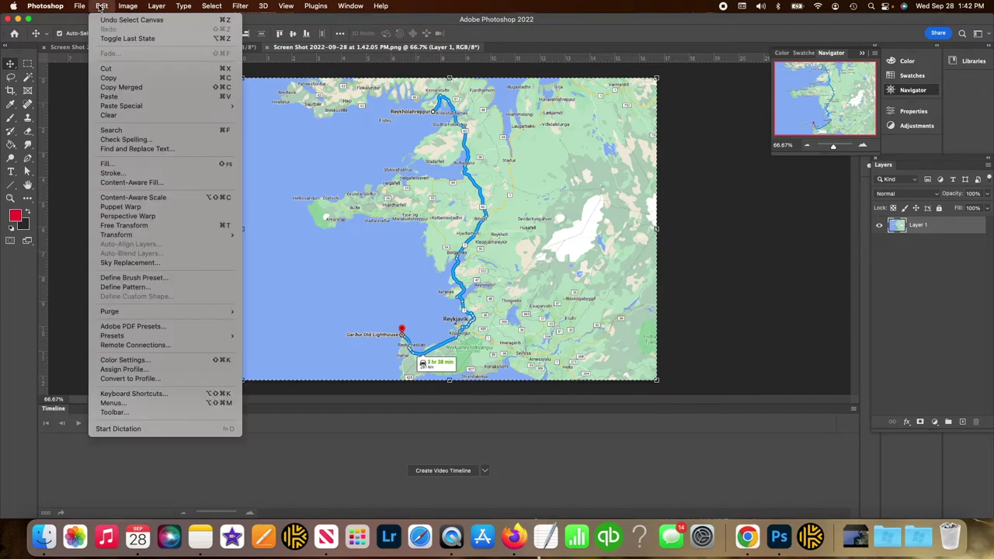
{"action": "left_click", "coordinate": [108, 78]}
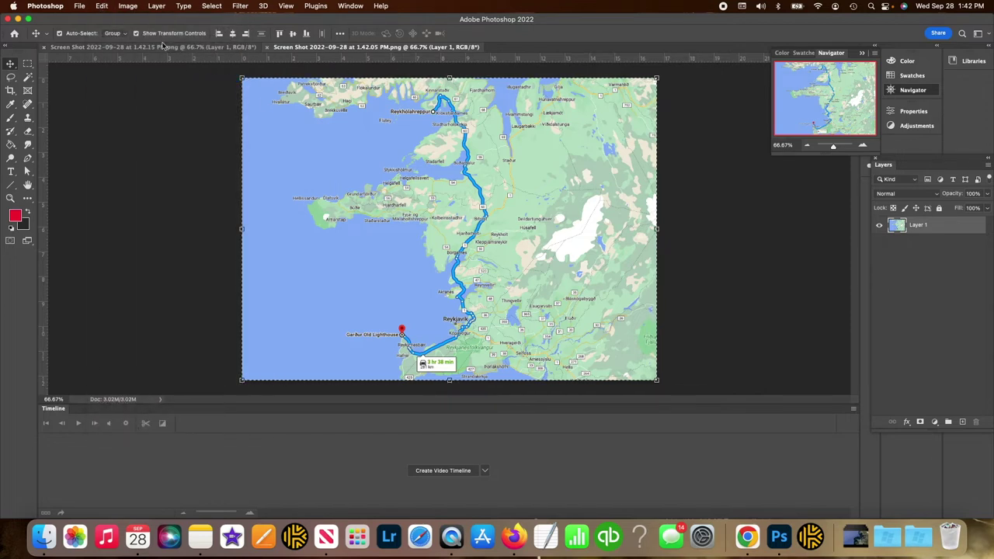
Step: Paste the route map as Layer 2 above the plain map in 1.42.15 PM.png
{"action": "left_click", "coordinate": [164, 49]}
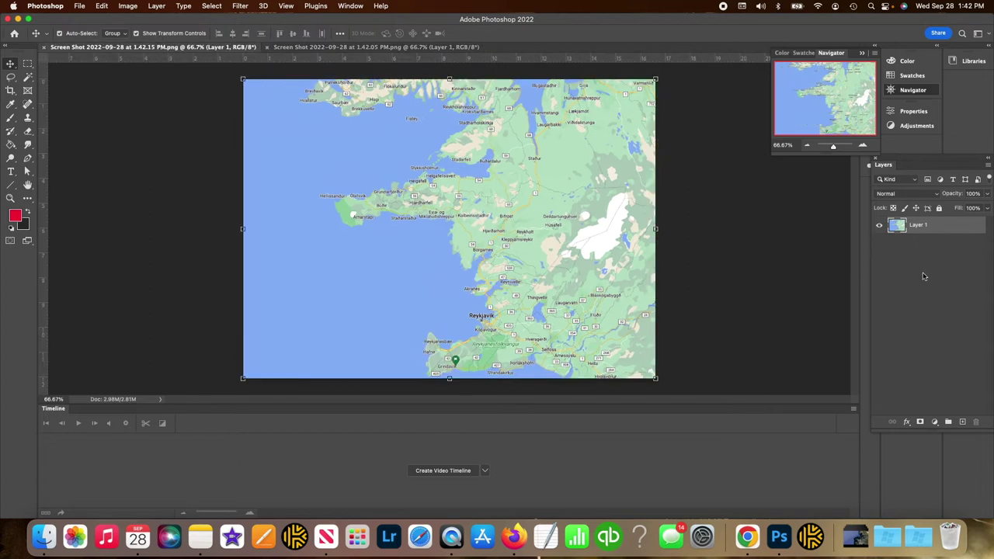
{"action": "left_click", "coordinate": [895, 261]}
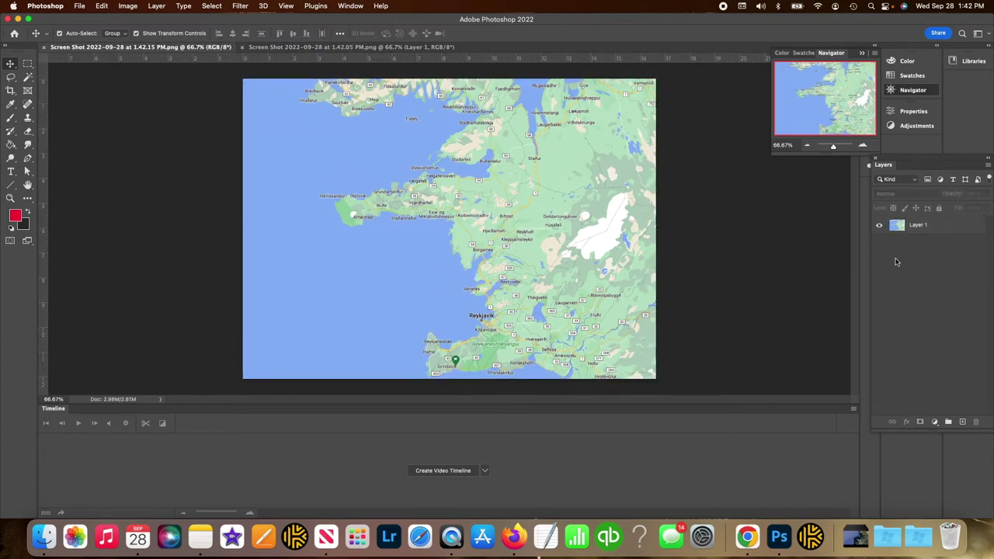
{"action": "left_click", "coordinate": [102, 5]}
{"action": "left_click", "coordinate": [119, 96]}
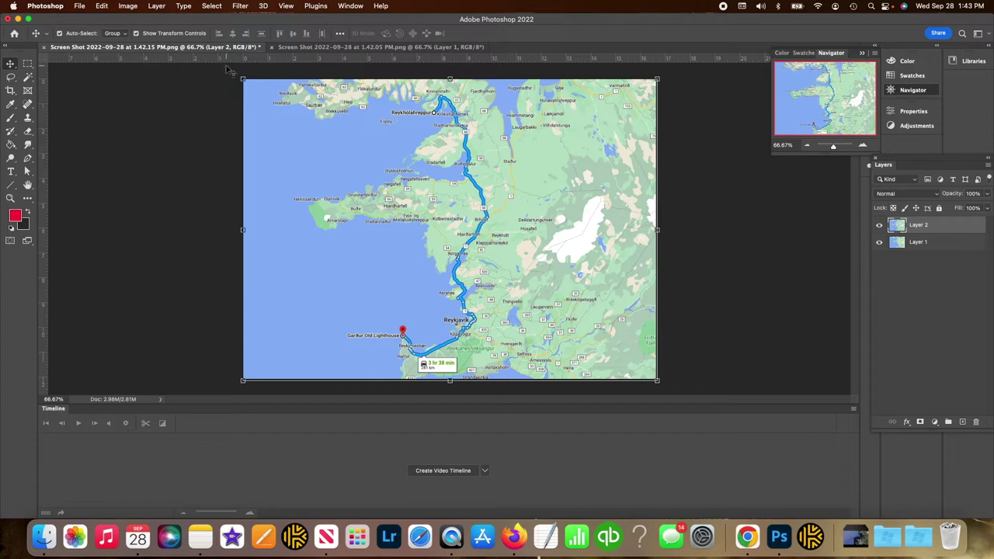
Step: Close the route screenshot and save the two-layer map as reyktogardur.psd, accepting compatibility
{"action": "left_click", "coordinate": [273, 48]}
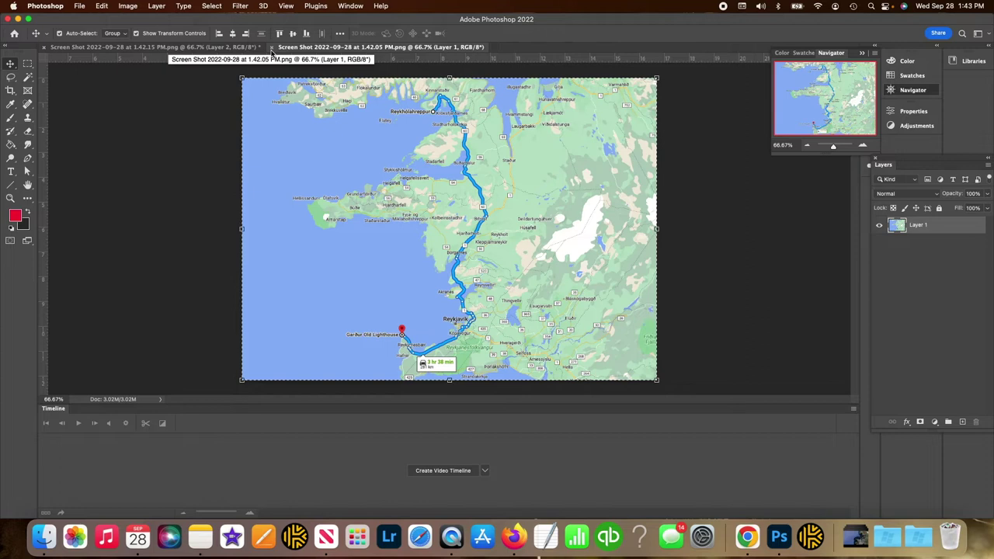
{"action": "left_click", "coordinate": [272, 49]}
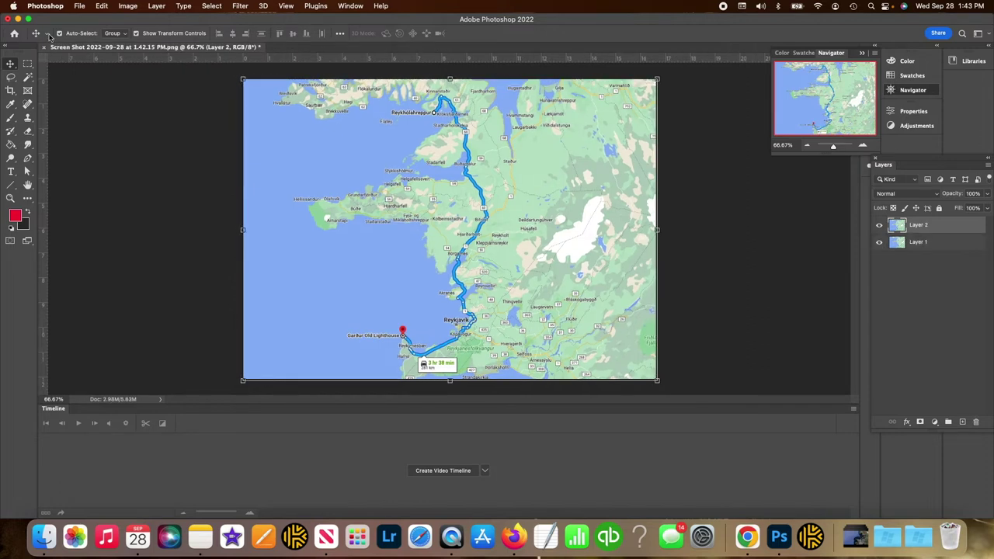
{"action": "left_click", "coordinate": [79, 6]}
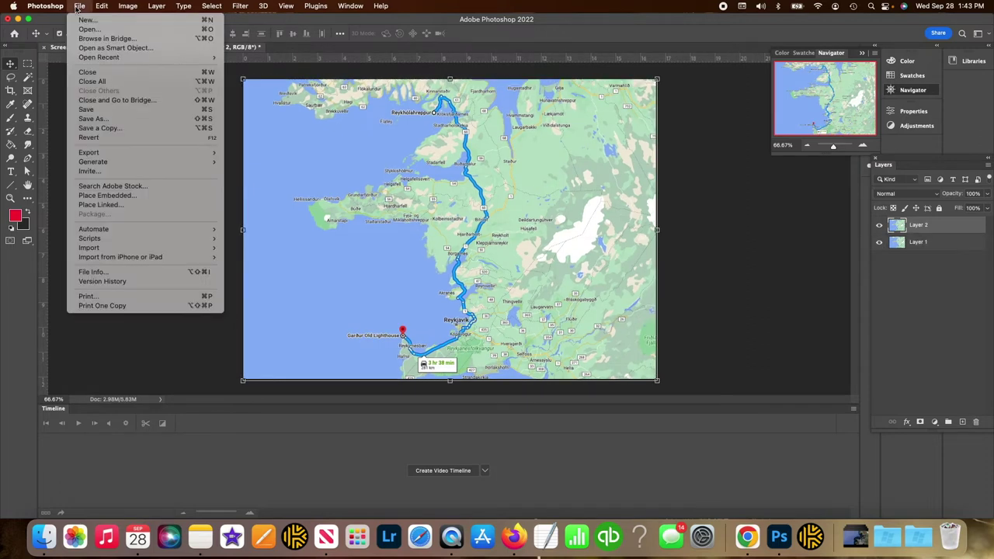
{"action": "left_click", "coordinate": [100, 120]}
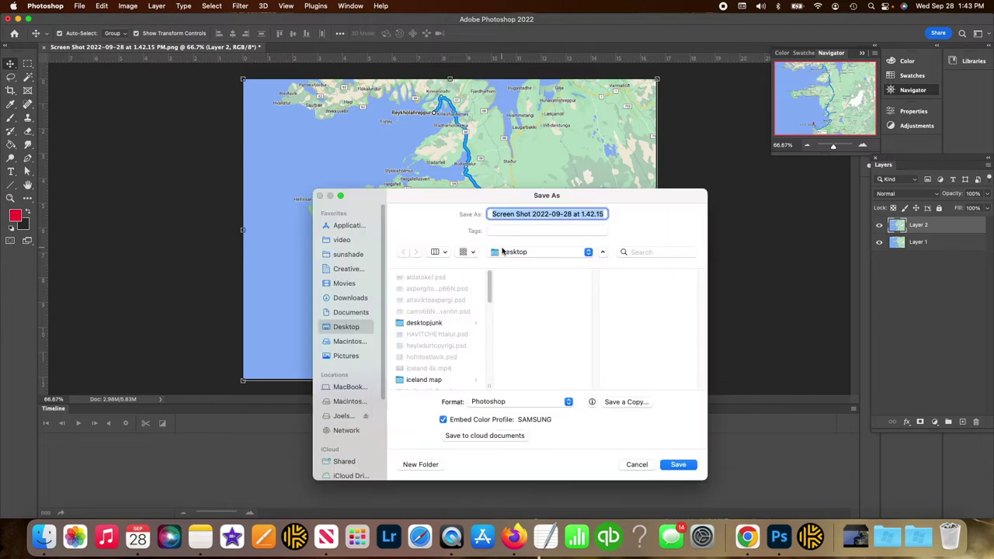
{"action": "type", "text": "reykto.psd"}
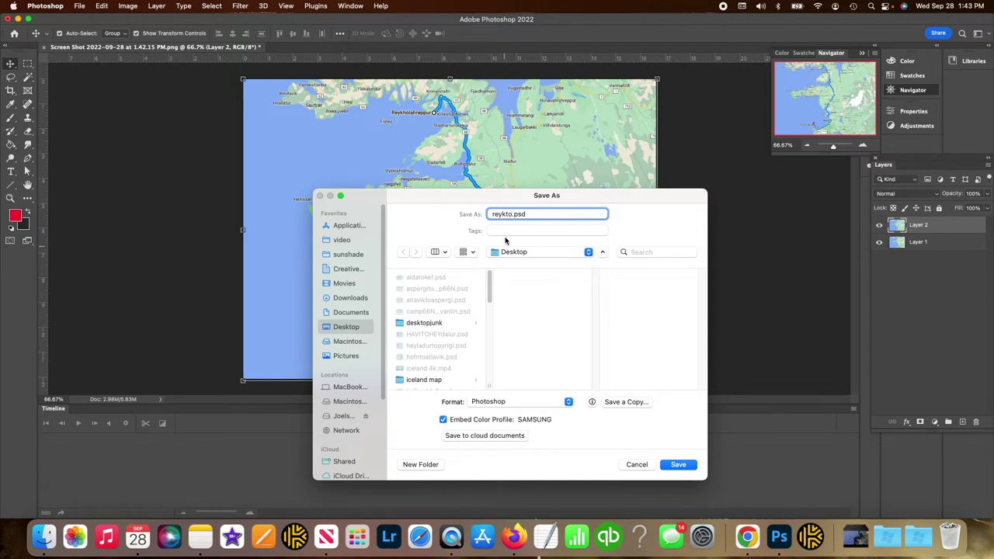
{"action": "type", "text": "g"}
{"action": "mouse_move", "coordinate": [474, 204]}
{"action": "left_mouse_down"}
{"action": "mouse_move", "coordinate": [622, 207]}
{"action": "mouse_move", "coordinate": [481, 193]}
{"action": "left_mouse_up"}
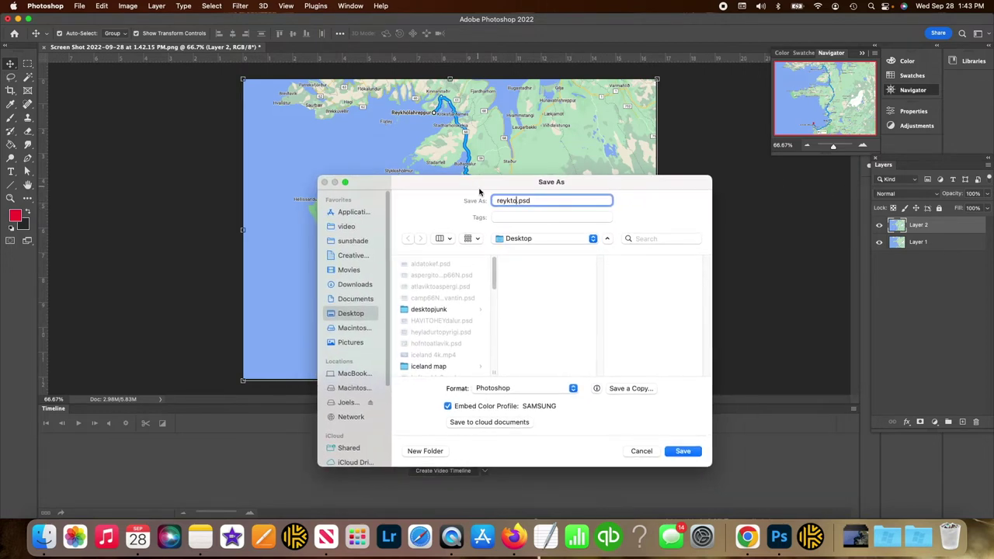
{"action": "type", "text": "ardur"}
{"action": "left_click", "coordinate": [682, 451]}
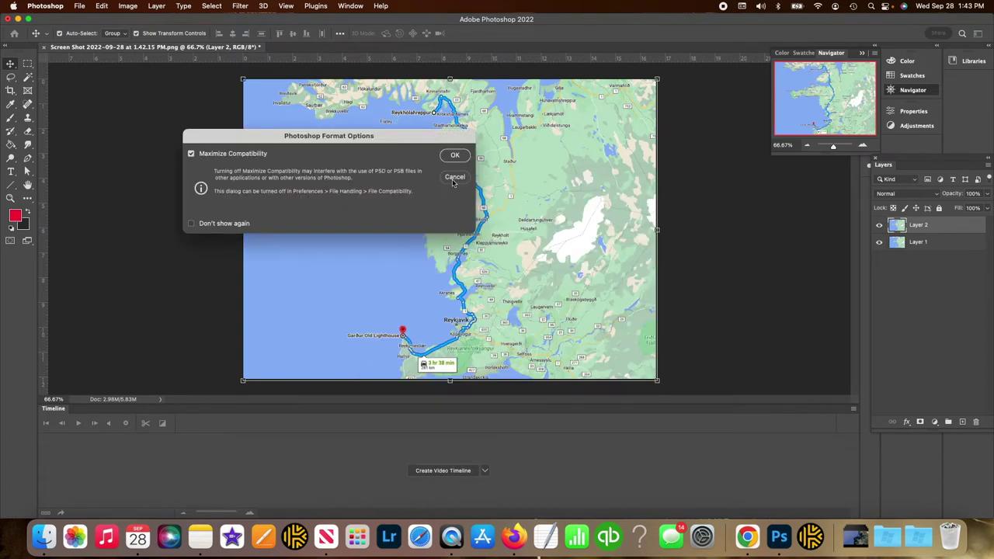
{"action": "left_click", "coordinate": [455, 154]}
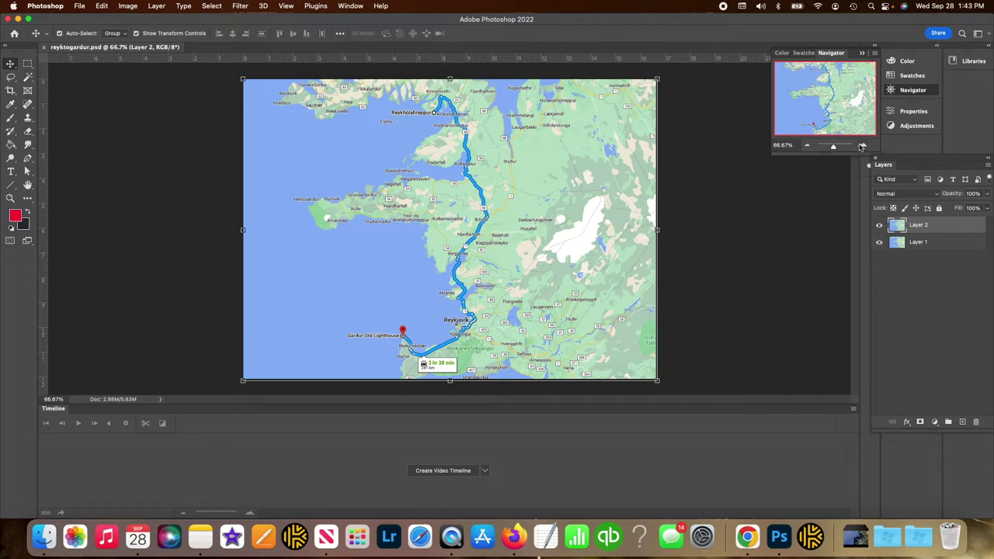
Step: Zoom the map in from the Navigator to 200%, showing the route near Borgarnes
{"action": "left_click", "coordinate": [862, 146]}
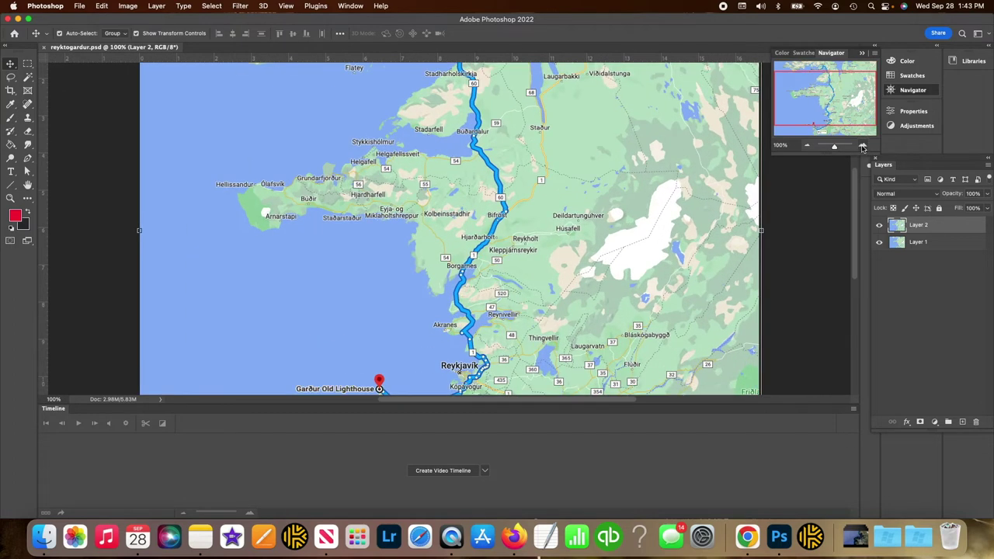
{"action": "left_click", "coordinate": [862, 146]}
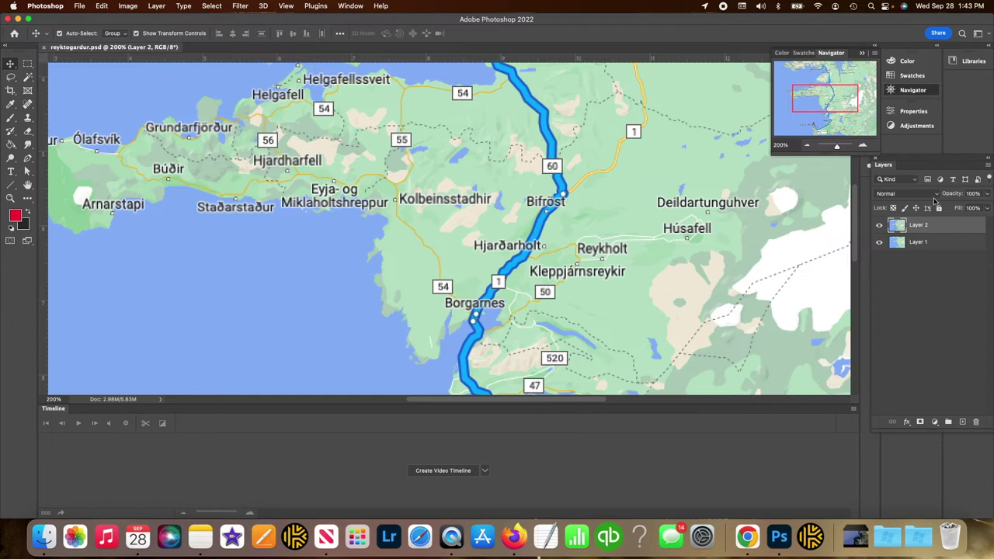
Step: Fade Layer 2 to 26% opacity and drag it so its roads match the base map
{"action": "left_click", "coordinate": [988, 195]}
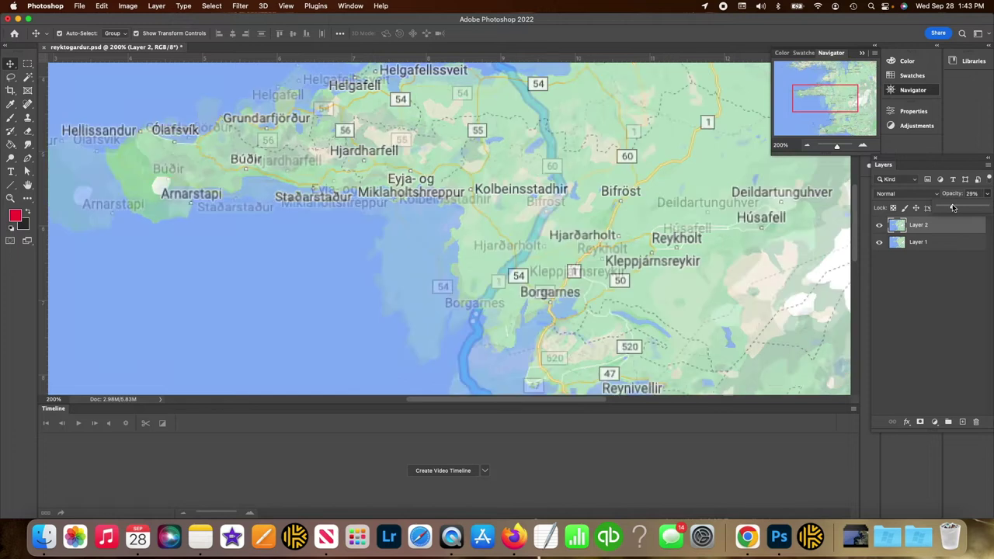
{"action": "left_click_drag", "start_coordinate": [953, 207], "coordinate": [950, 208]}
{"action": "left_click_drag", "start_coordinate": [508, 213], "coordinate": [502, 192]}
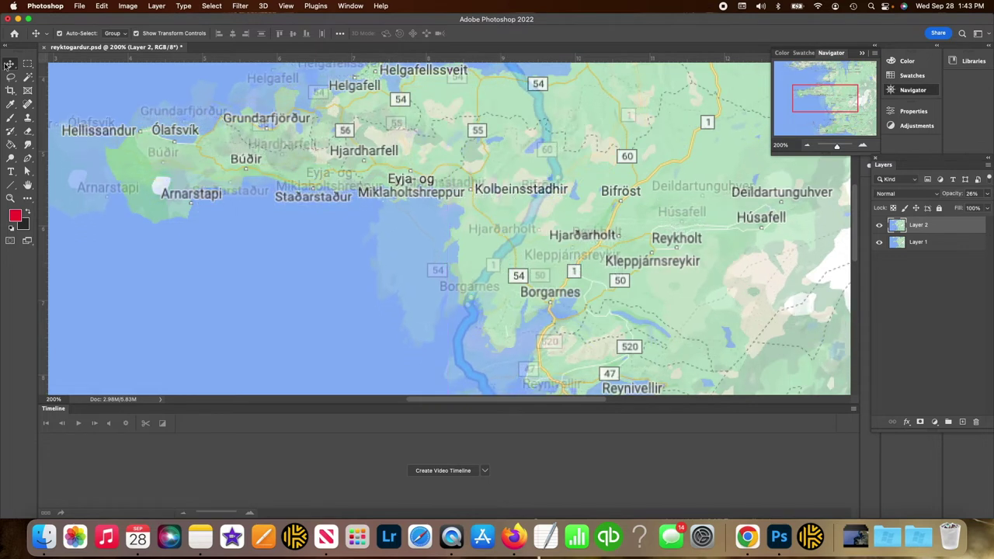
{"action": "left_click_drag", "start_coordinate": [439, 226], "coordinate": [519, 231]}
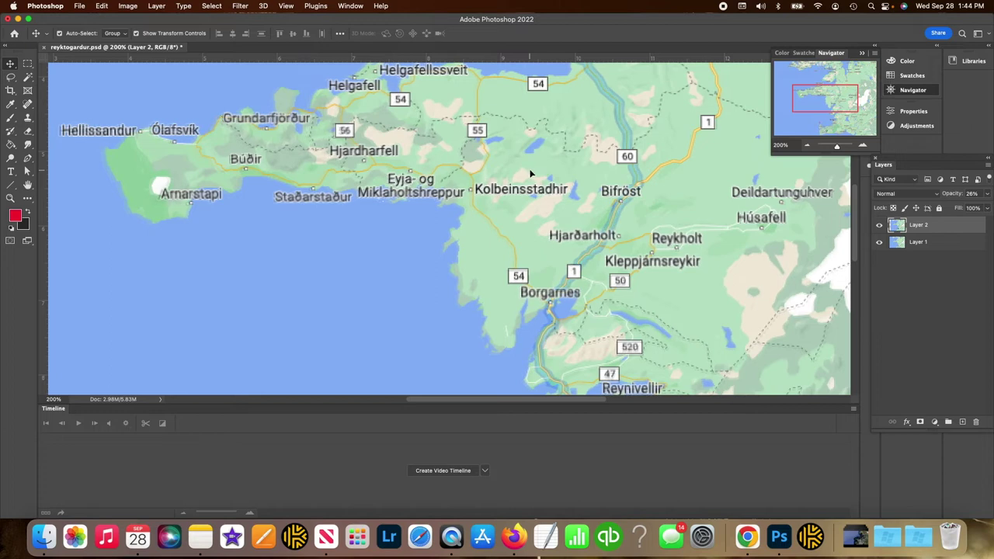
{"action": "left_click", "coordinate": [809, 146]}
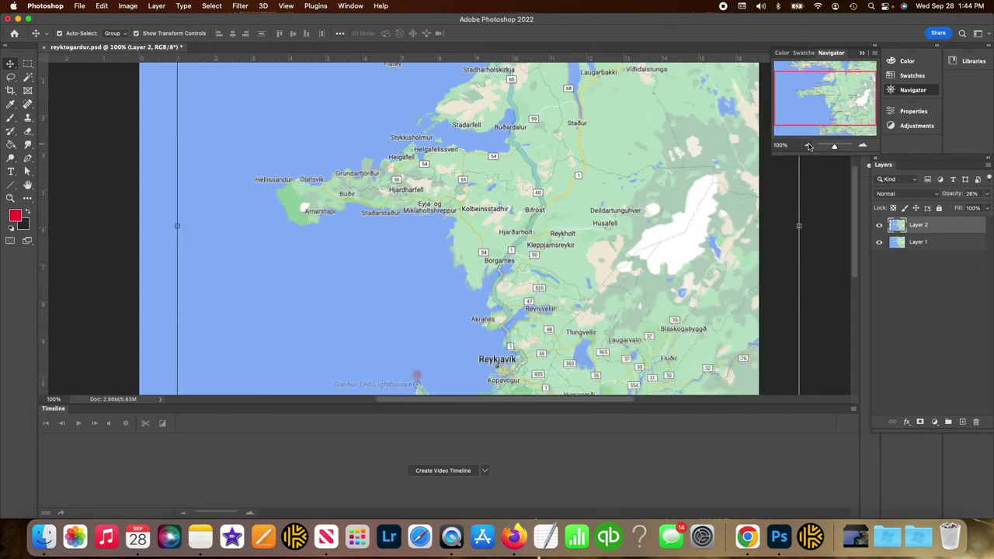
Step: Restore Layer 2 to 100% opacity and add a layer mask to it
{"action": "left_click", "coordinate": [987, 194]}
{"action": "left_click_drag", "start_coordinate": [951, 208], "coordinate": [985, 208]}
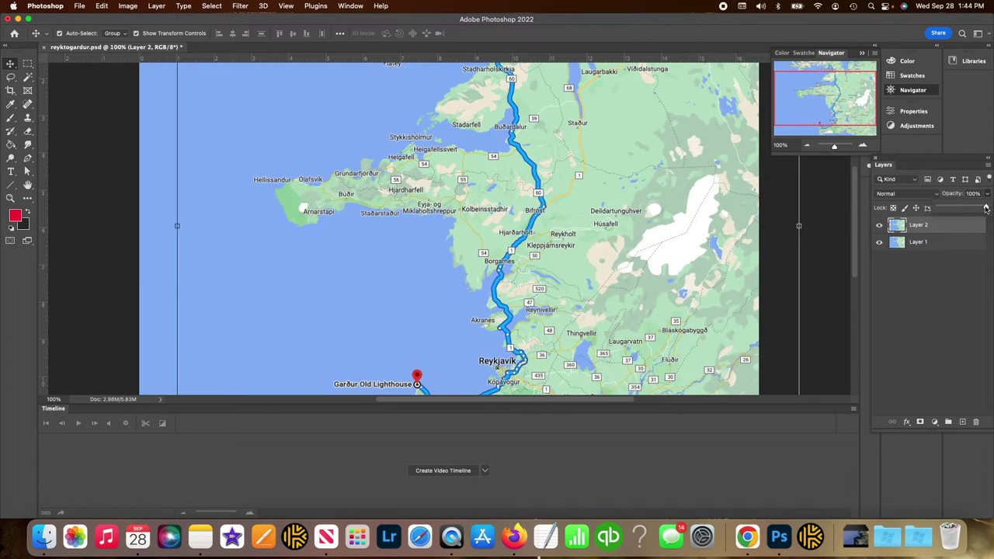
{"action": "left_click", "coordinate": [920, 422]}
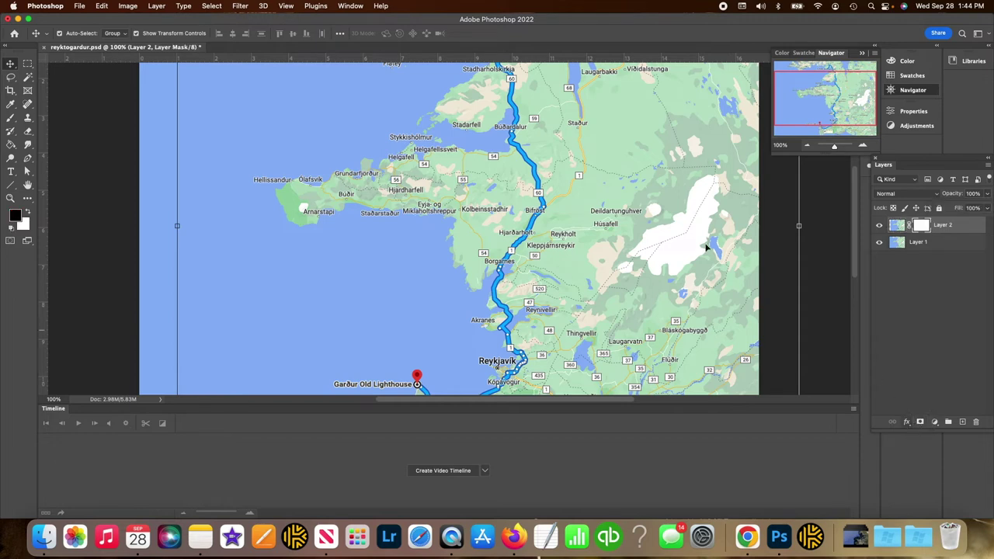
Step: Fill the mask with black to hide the route, then unlink it from Layer 2
{"action": "left_click", "coordinate": [101, 6]}
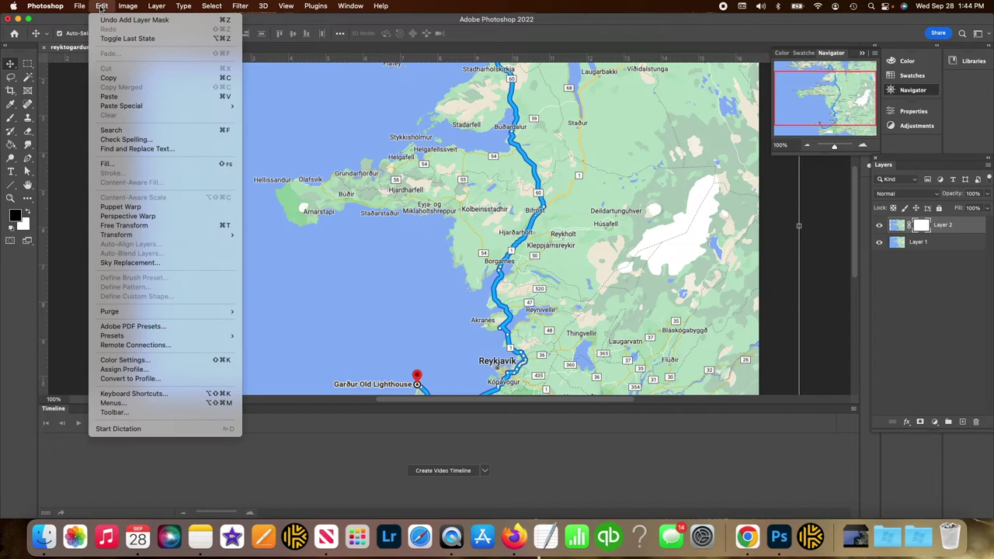
{"action": "left_click", "coordinate": [128, 164]}
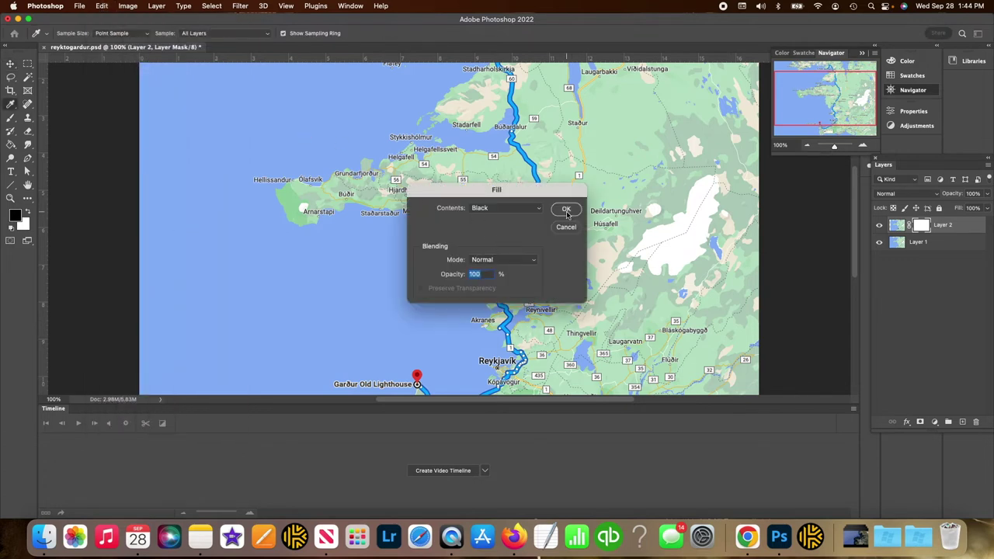
{"action": "left_click", "coordinate": [566, 209]}
{"action": "key", "text": "v"}
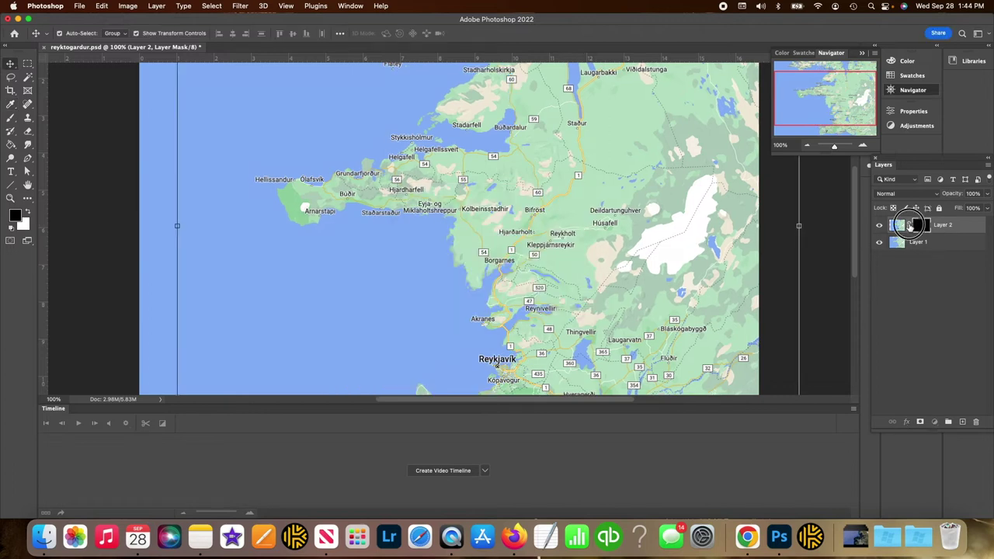
{"action": "left_click", "coordinate": [910, 226]}
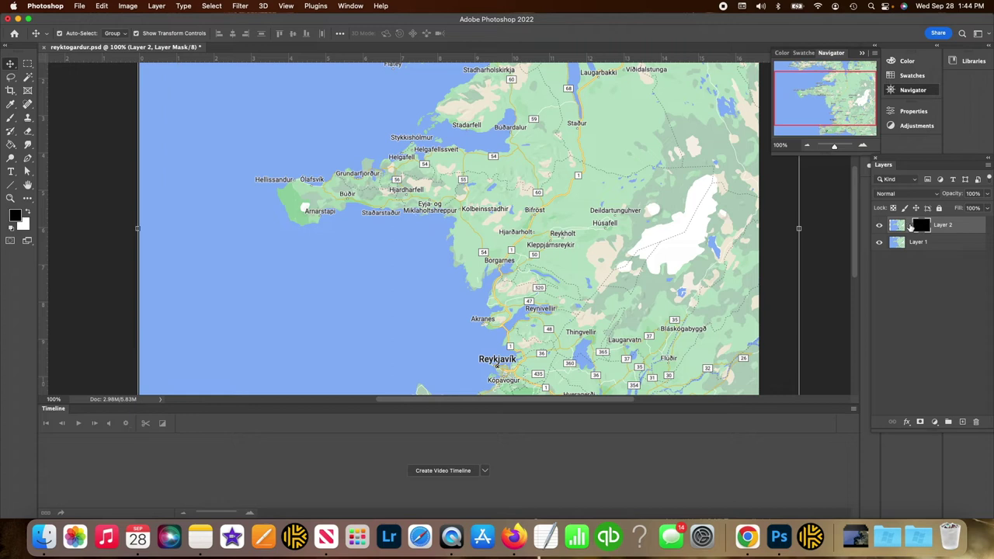
Step: Create a video timeline, keyframe Layer 2's Layer Mask Position at frame 0, and move to 02:00f
{"action": "left_click", "coordinate": [458, 473]}
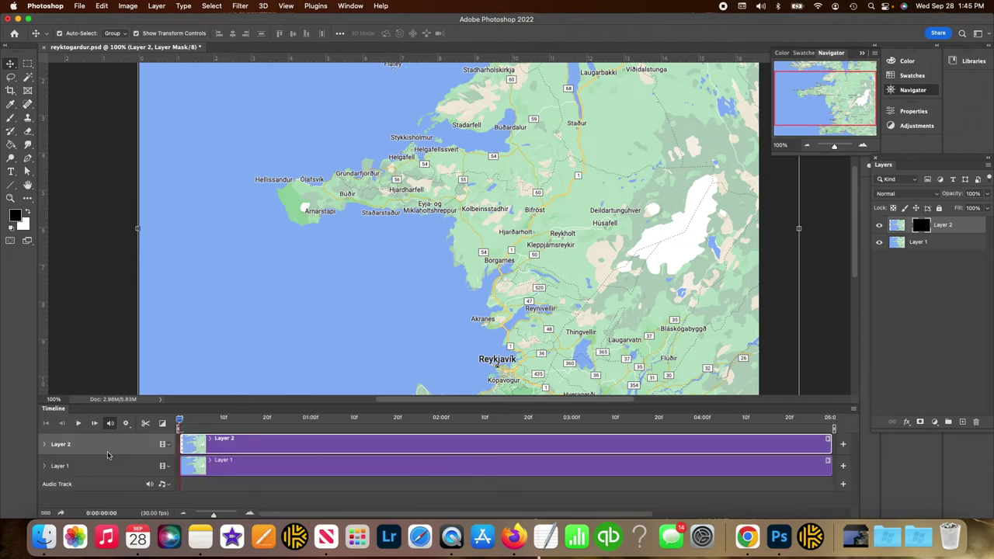
{"action": "left_click", "coordinate": [45, 444]}
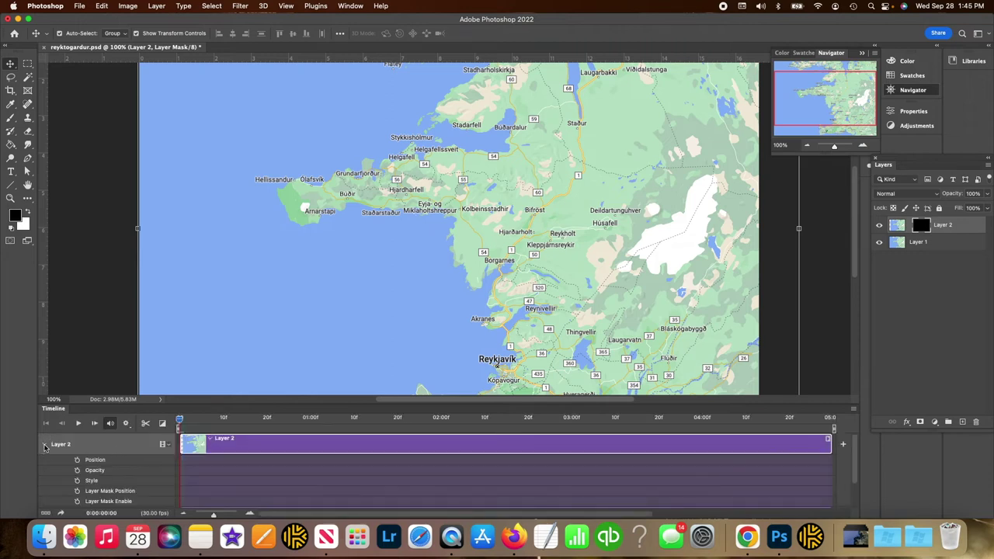
{"action": "left_click", "coordinate": [77, 491]}
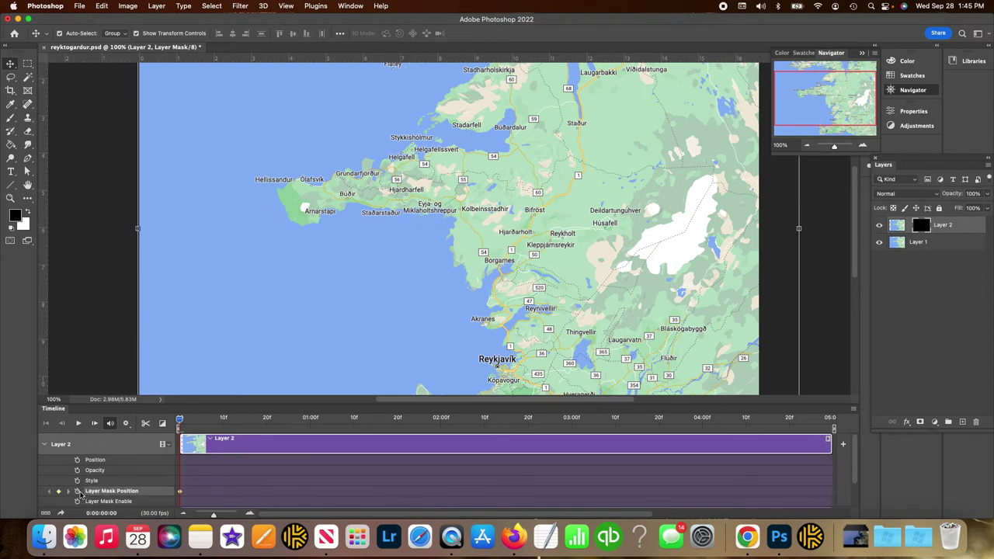
{"action": "left_click", "coordinate": [180, 422]}
{"action": "left_click_drag", "start_coordinate": [179, 421], "coordinate": [440, 445]}
Step: At 2 seconds, drag the mask down to reveal the route toward Reykjavik
{"action": "left_click", "coordinate": [807, 147]}
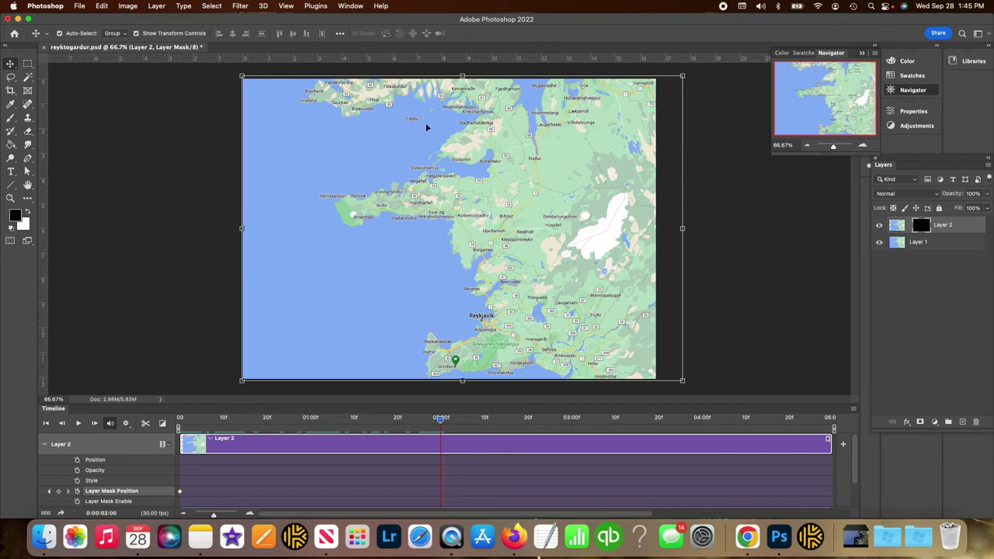
{"action": "left_click_drag", "start_coordinate": [425, 127], "coordinate": [443, 336]}
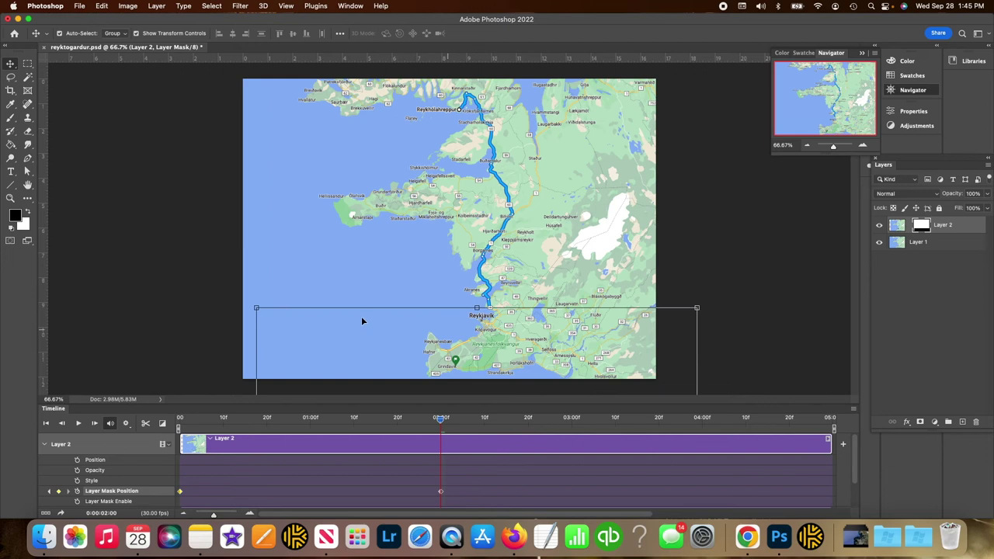
{"action": "mouse_move", "coordinate": [361, 317]}
{"action": "left_mouse_down"}
{"action": "mouse_move", "coordinate": [362, 339]}
{"action": "mouse_move", "coordinate": [367, 332]}
{"action": "left_mouse_up"}
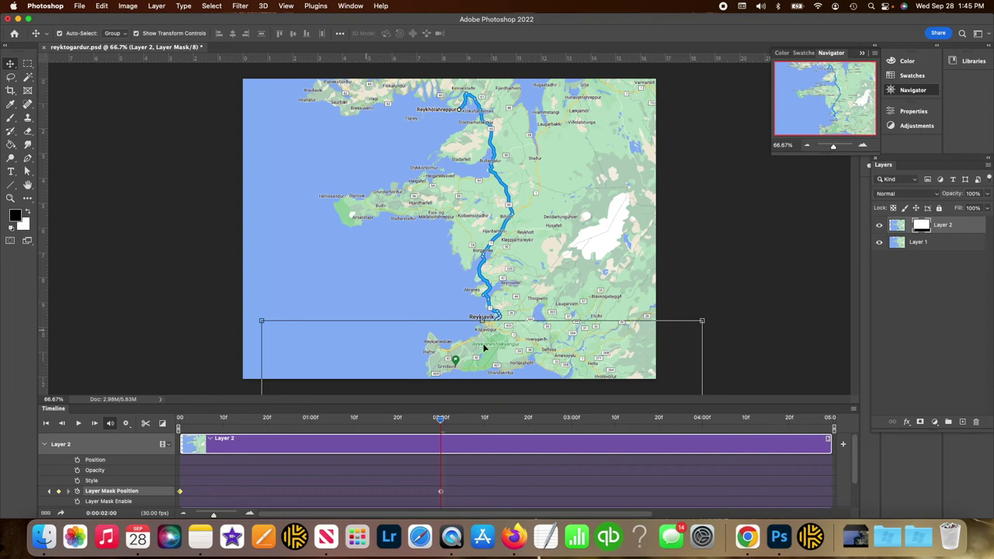
{"action": "left_click_drag", "start_coordinate": [534, 351], "coordinate": [464, 341]}
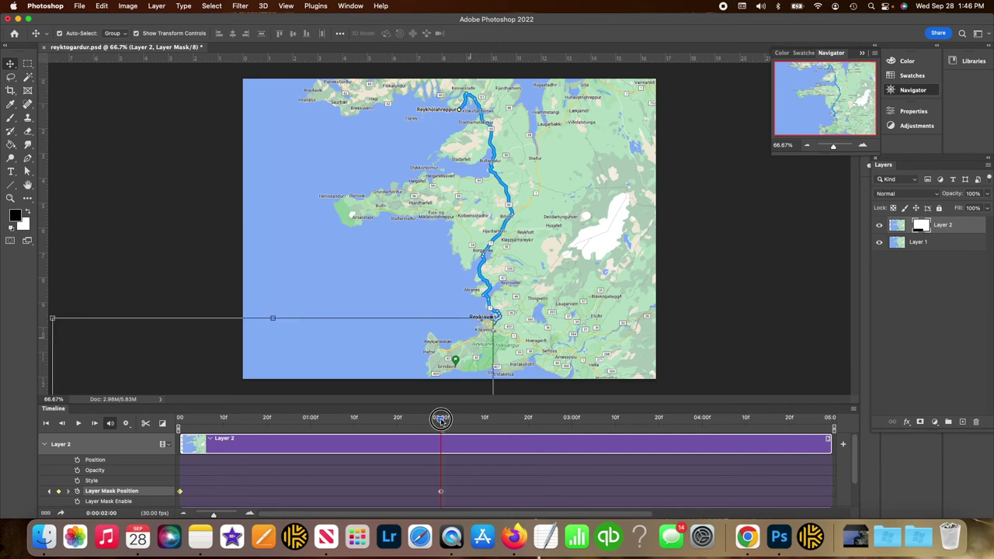
Step: At 4 seconds, slide the mask left to reveal the route to Garður, then replay from the start
{"action": "left_click_drag", "start_coordinate": [441, 419], "coordinate": [700, 441]}
{"action": "left_click_drag", "start_coordinate": [470, 337], "coordinate": [300, 329]}
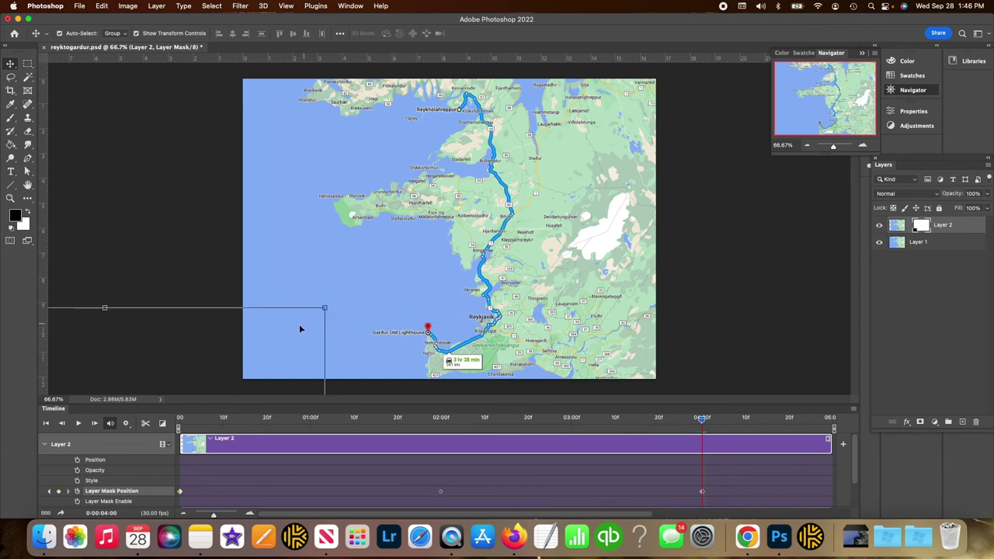
{"action": "left_click", "coordinate": [46, 424]}
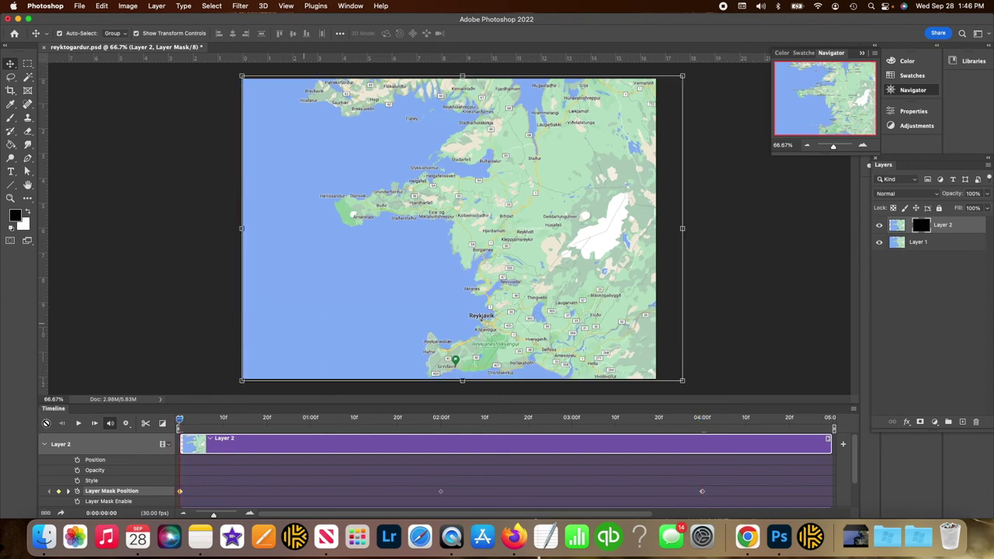
{"action": "left_click", "coordinate": [79, 424]}
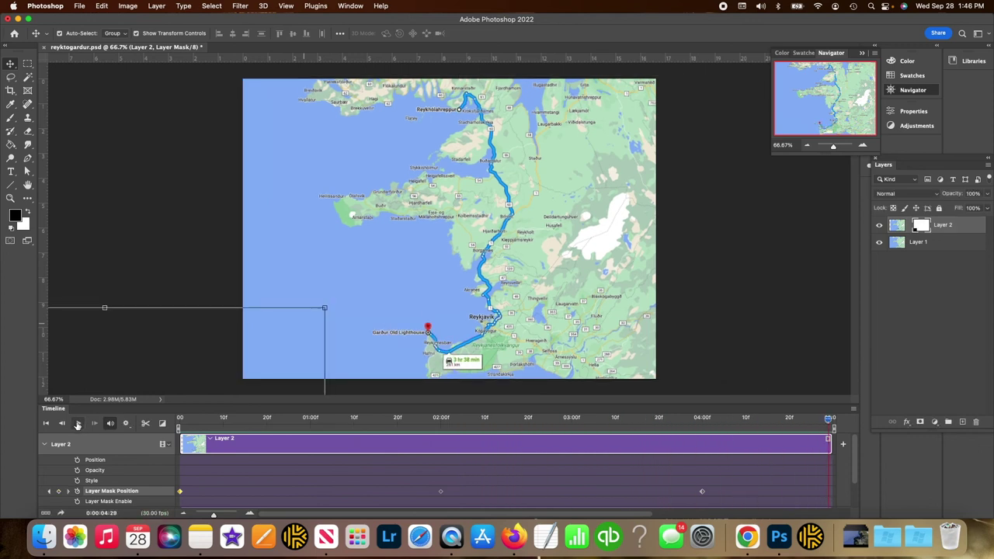
Step: Open Render Video set to export reyktogardur.mp4 as H.264, 1920 x 1080, 25 fps
{"action": "left_click", "coordinate": [79, 7]}
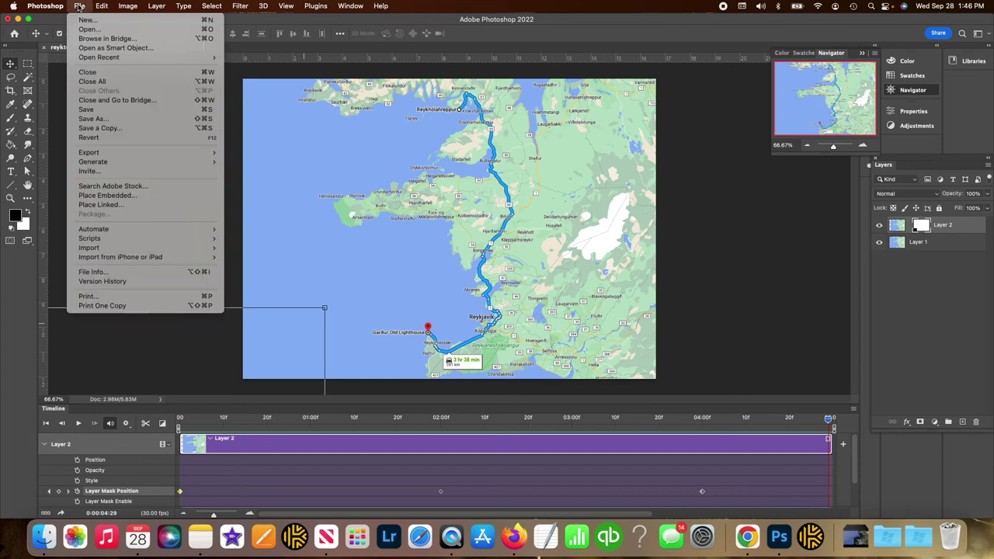
{"action": "mouse_move", "coordinate": [99, 249]}
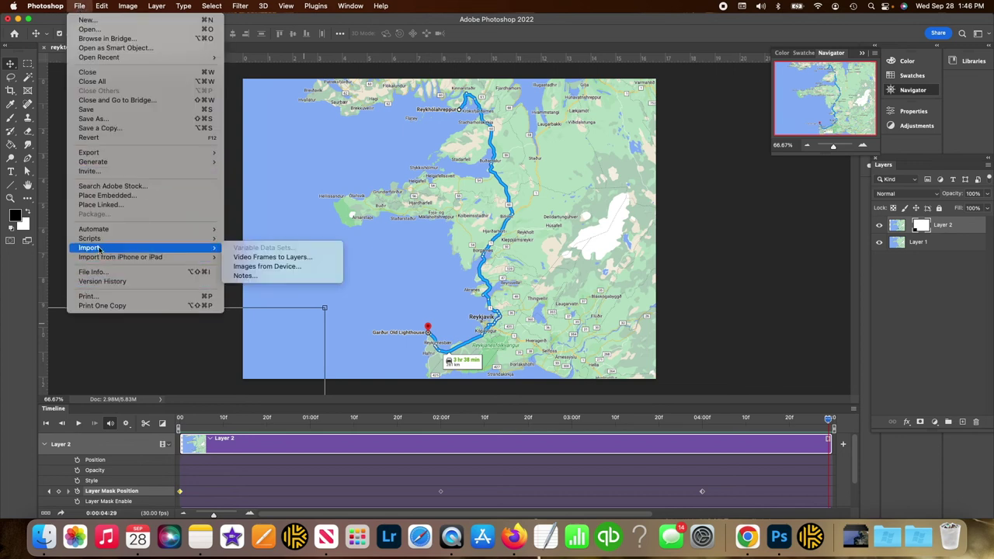
{"action": "mouse_move", "coordinate": [98, 153]}
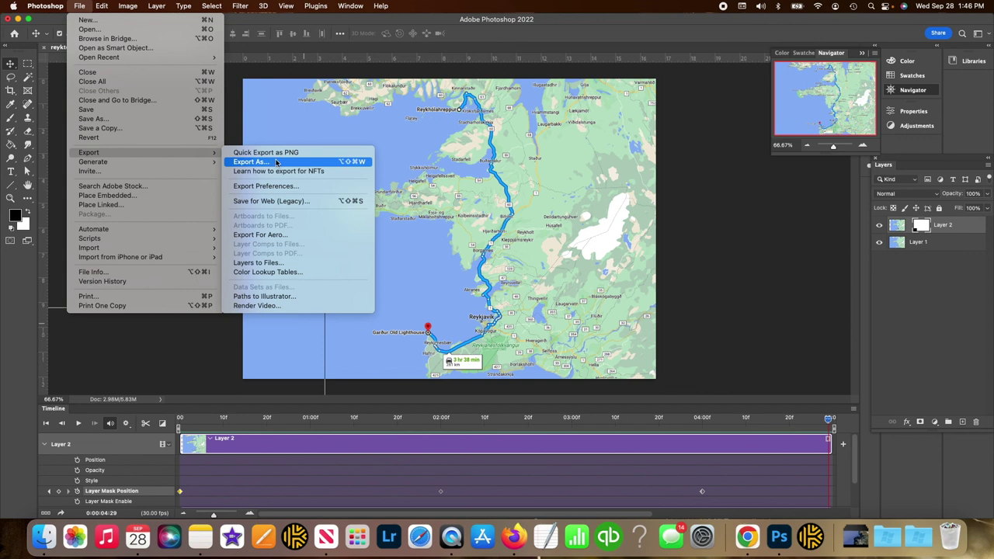
{"action": "left_click", "coordinate": [264, 305]}
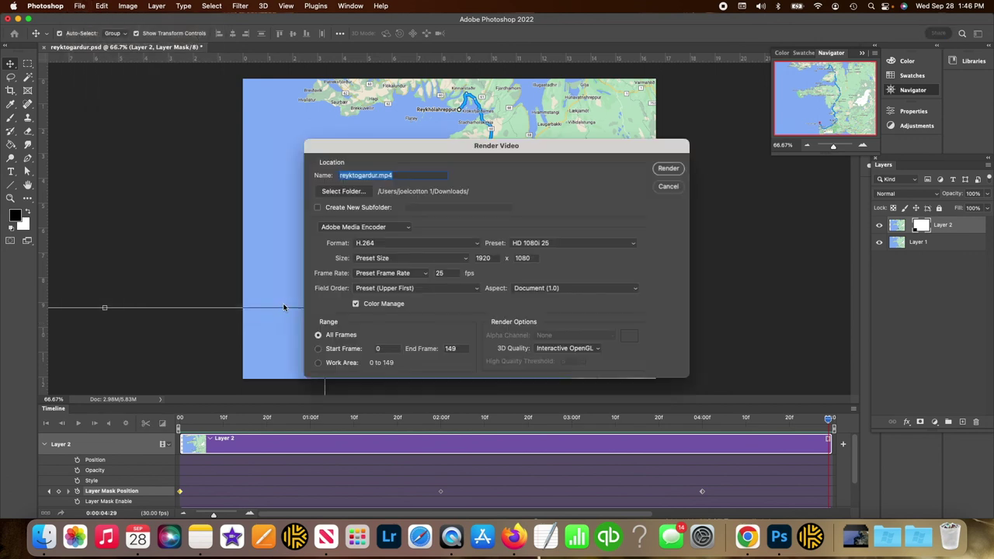